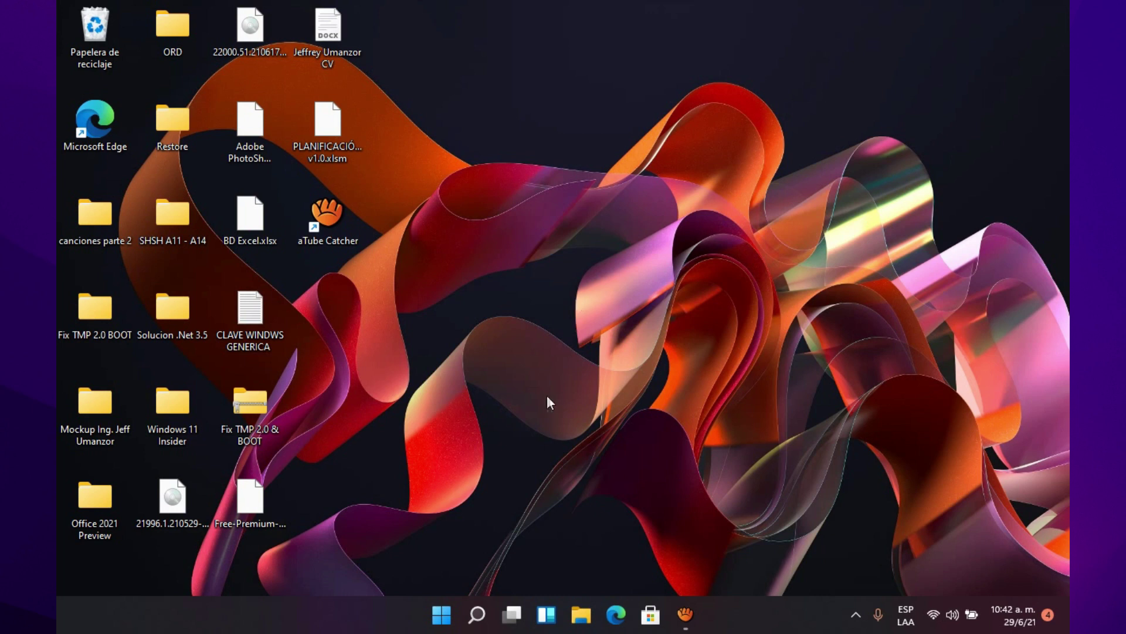
- Open the Windows.old folder on Disco local (C:) in File Explorer
{"action": "left_click", "coordinate": [580, 612]}
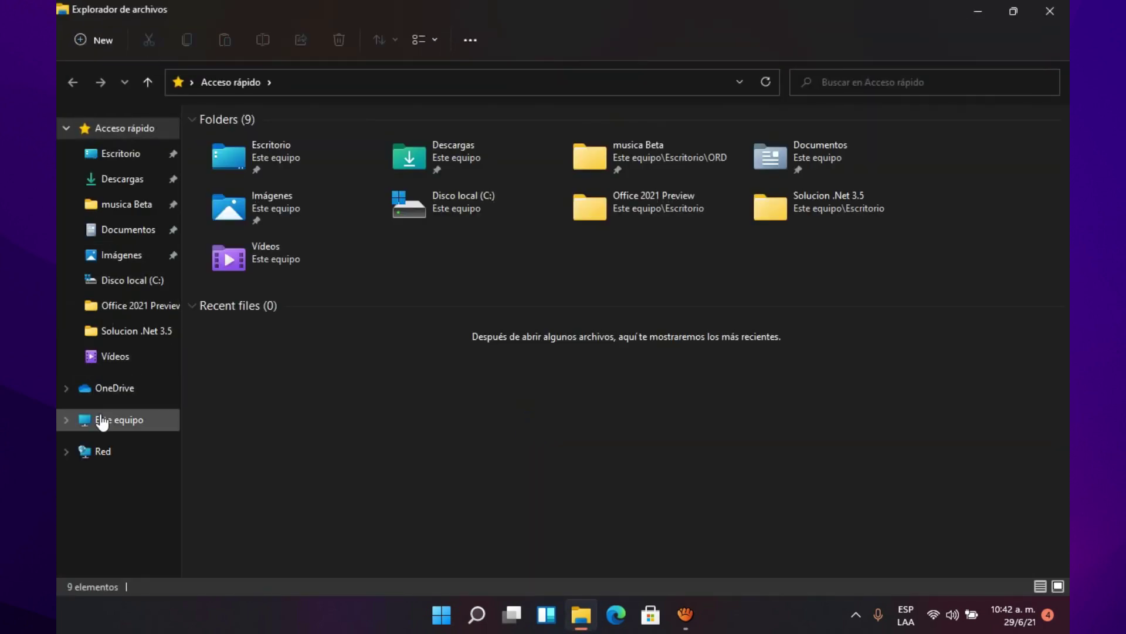
{"action": "left_click", "coordinate": [71, 420]}
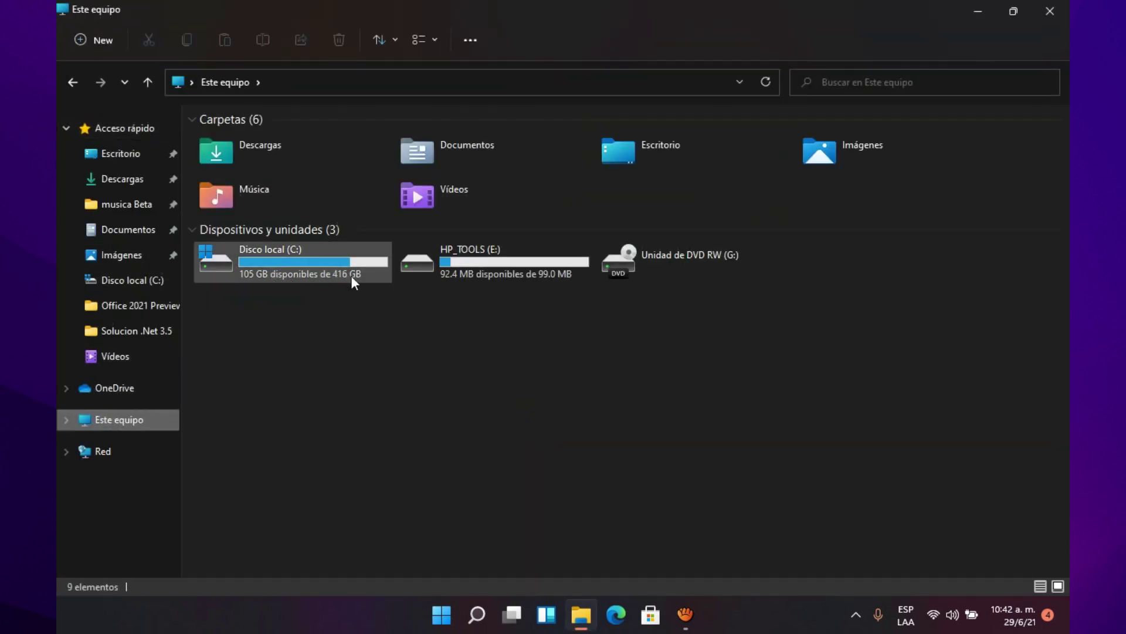
{"action": "double_click", "coordinate": [303, 257]}
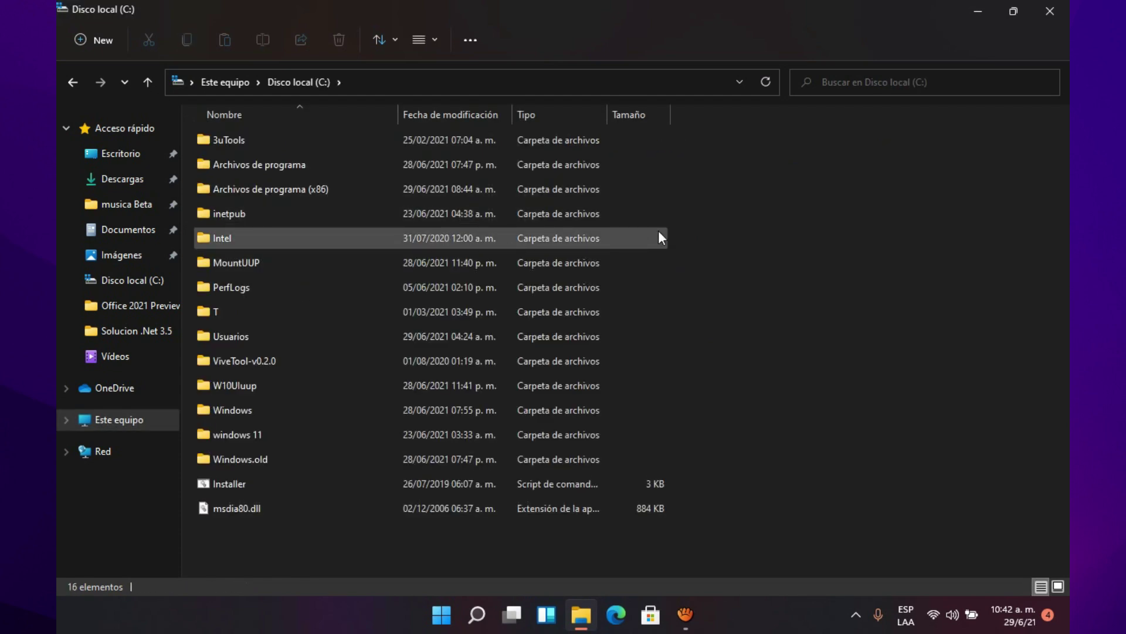
{"action": "left_click", "coordinate": [238, 460]}
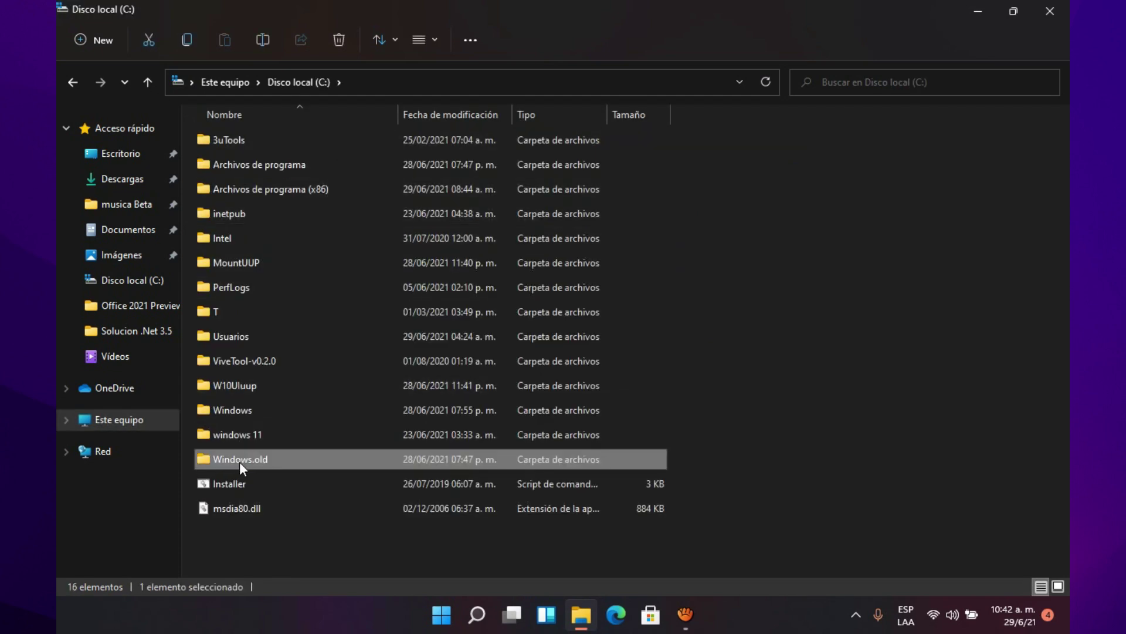
{"action": "double_click", "coordinate": [241, 462]}
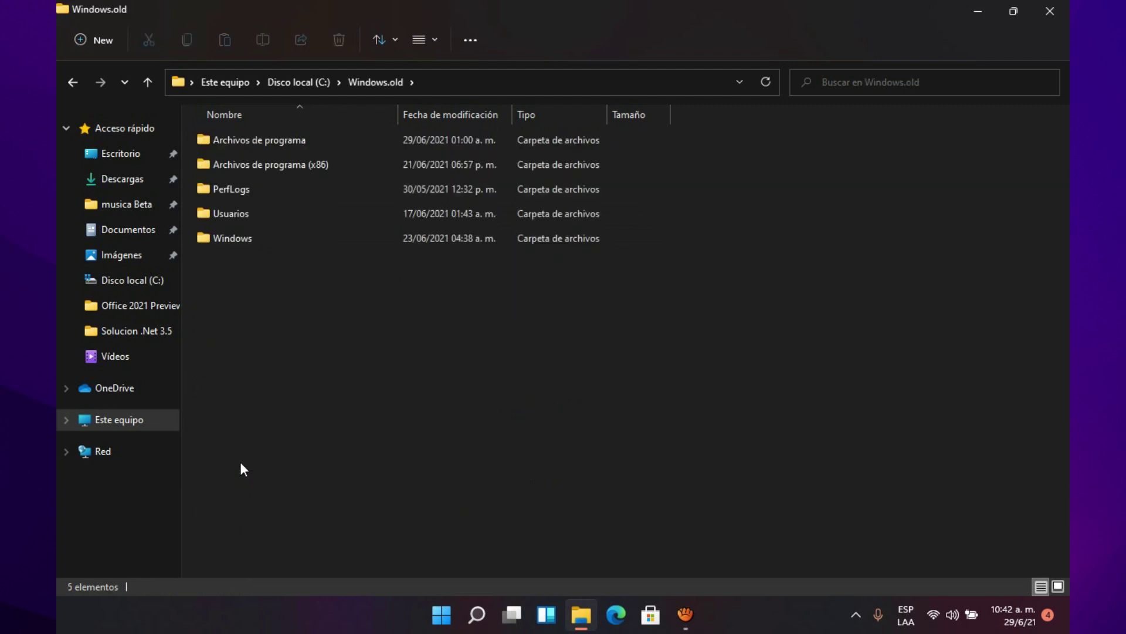
- Look through both Archivos de programa folders inside Windows.old, and return to Este equipo
{"action": "left_click_drag", "start_coordinate": [234, 329], "coordinate": [293, 101]}
{"action": "left_click", "coordinate": [251, 325]}
{"action": "double_click", "coordinate": [294, 159]}
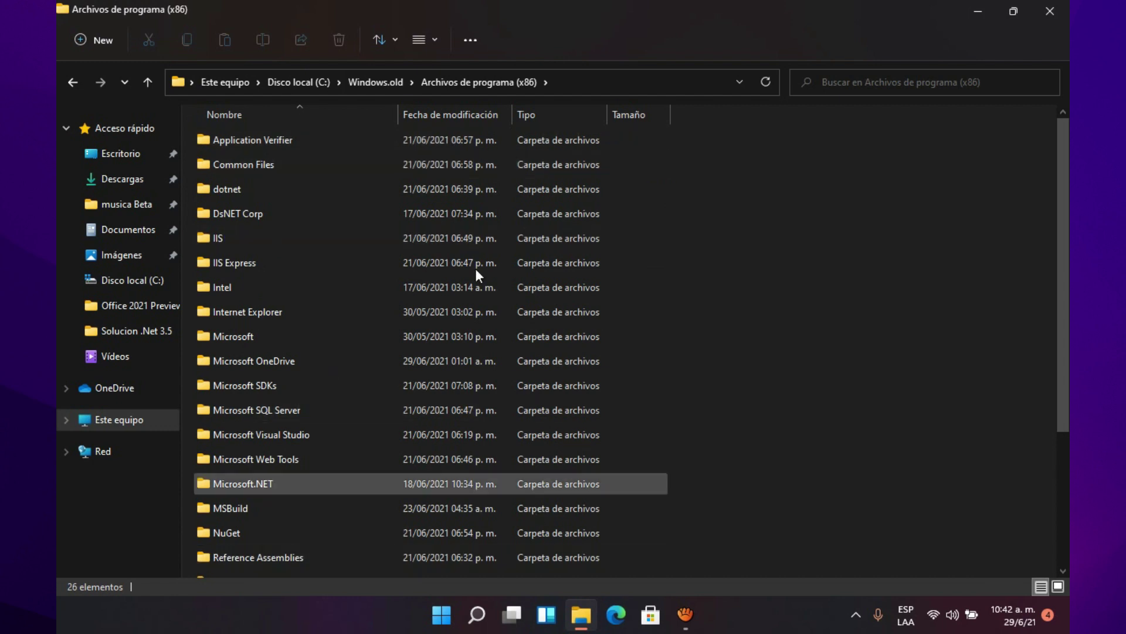
{"action": "left_click", "coordinate": [76, 83]}
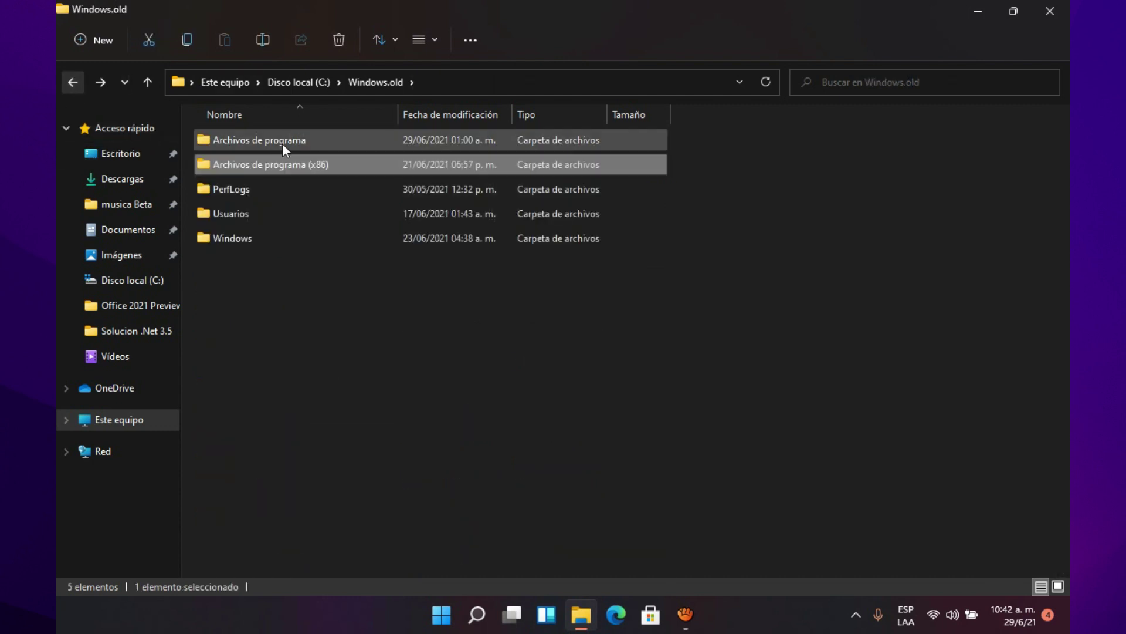
{"action": "double_click", "coordinate": [283, 143]}
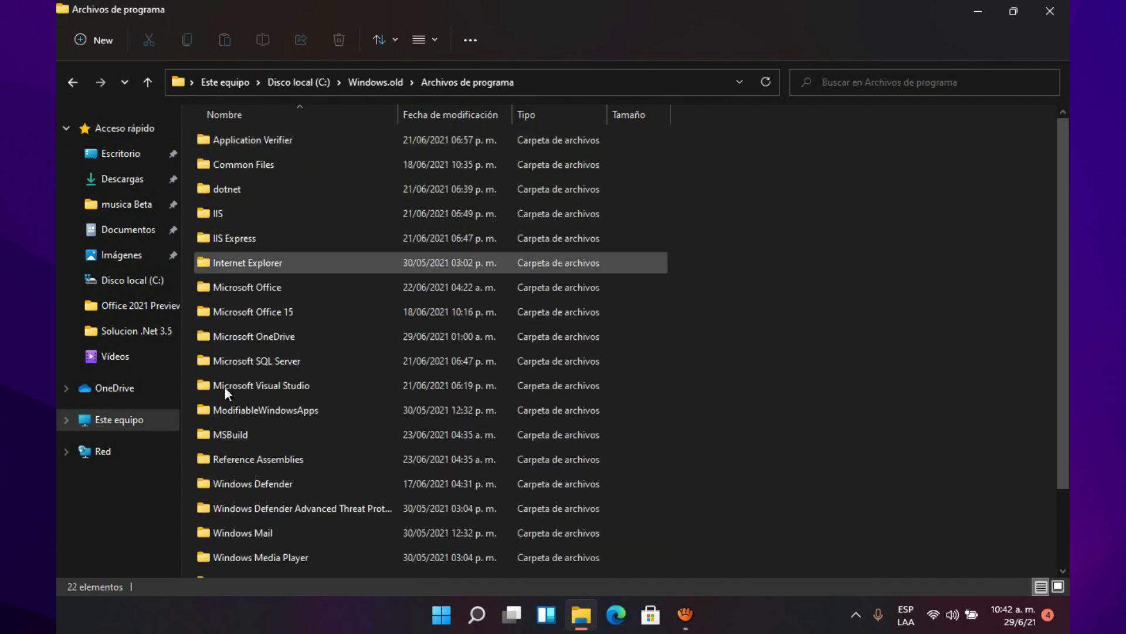
{"action": "left_click", "coordinate": [72, 83]}
{"action": "left_click", "coordinate": [365, 307]}
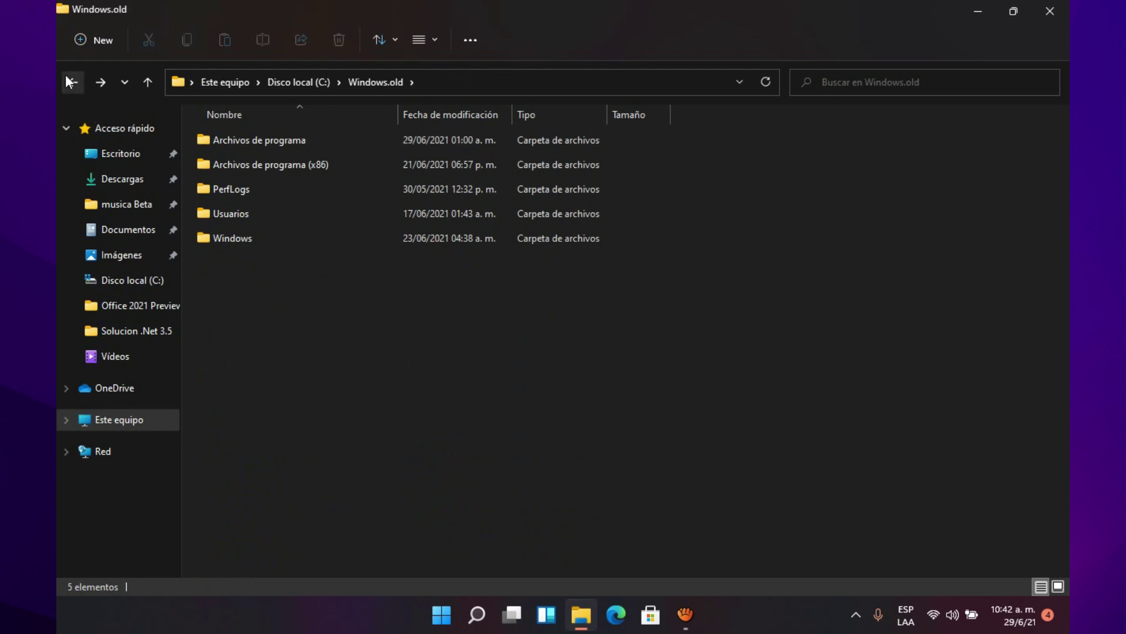
{"action": "left_click", "coordinate": [69, 78]}
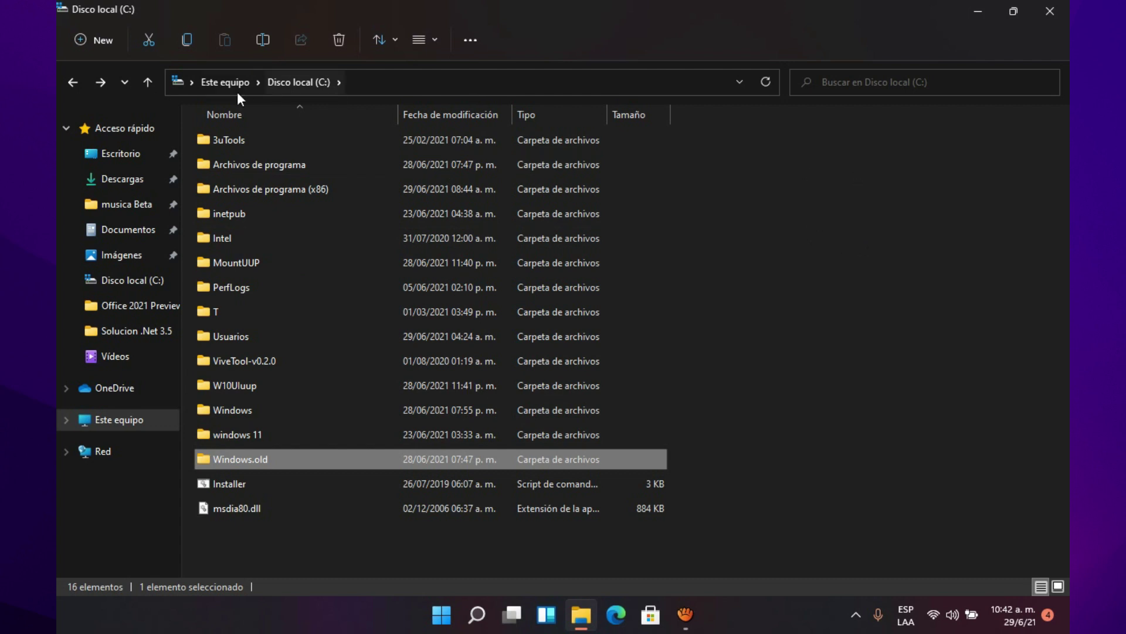
{"action": "left_click", "coordinate": [73, 83]}
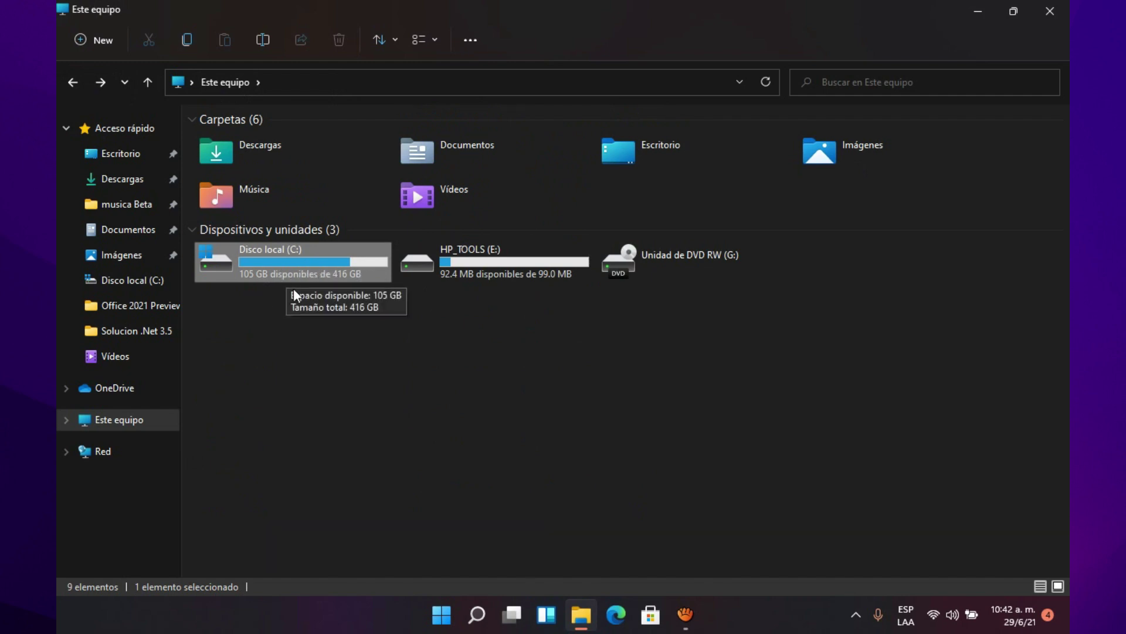
- Open the properties of Disco local (C:) and launch its disk space cleanup
{"action": "left_click", "coordinate": [263, 321]}
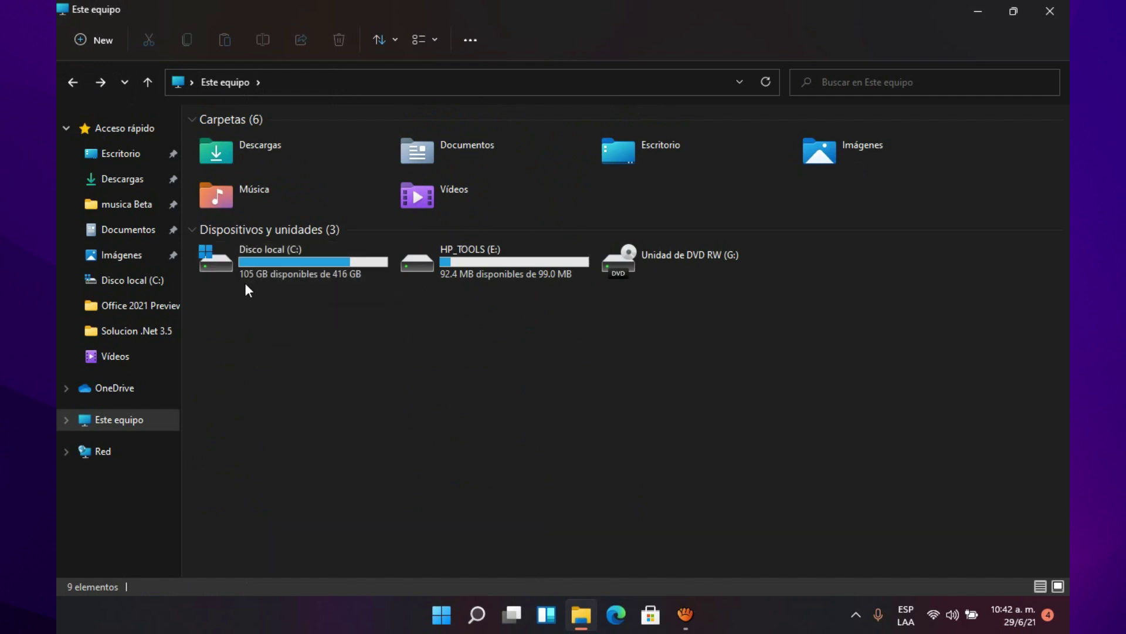
{"action": "left_click", "coordinate": [301, 271]}
{"action": "right_click", "coordinate": [302, 269]}
{"action": "left_click", "coordinate": [409, 480]}
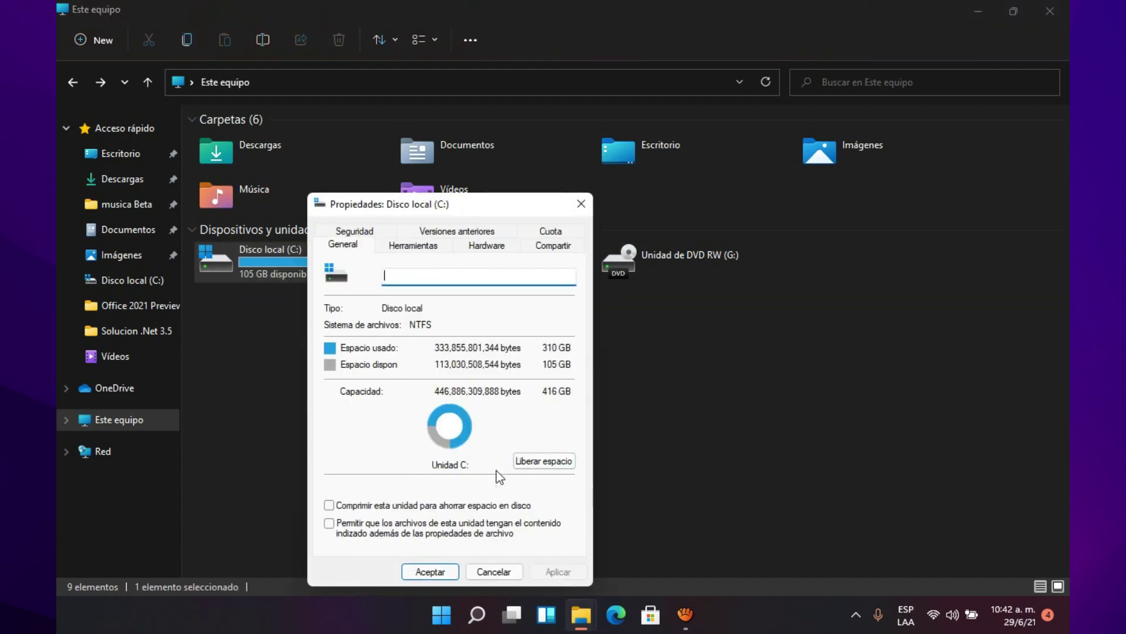
{"action": "left_click", "coordinate": [539, 461]}
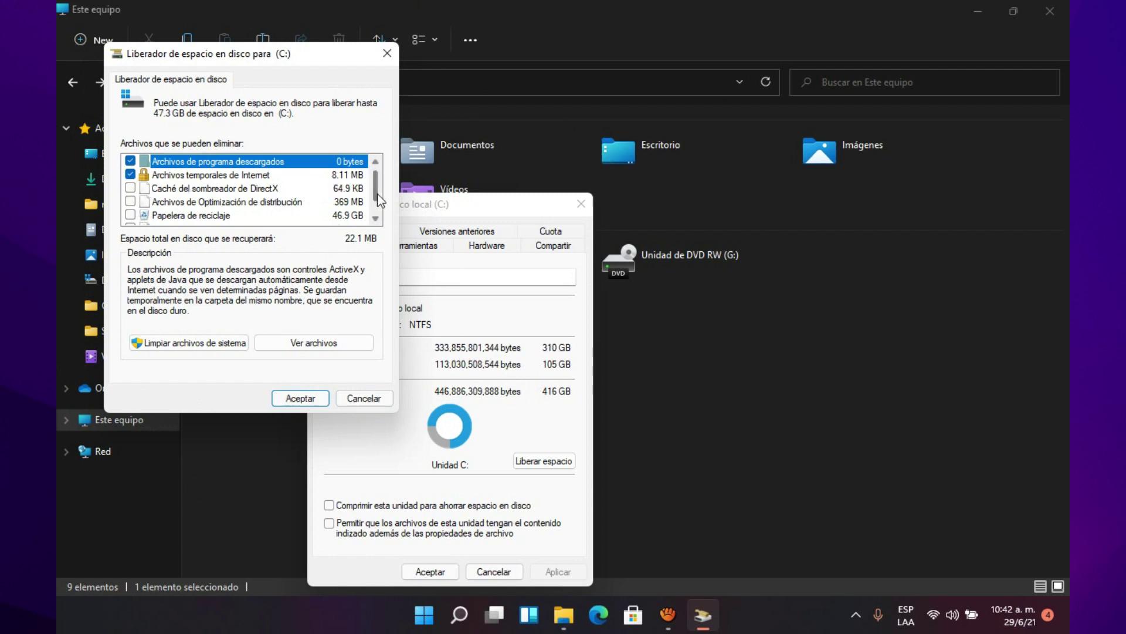
- Mark Papelera de reciclaje and Archivos de Optimización de distribución for deletion, leaving Caché del sombreador de DirectX unmarked
{"action": "scroll", "coordinate": [381, 210], "scroll_direction": "down", "scroll_amount": 1}
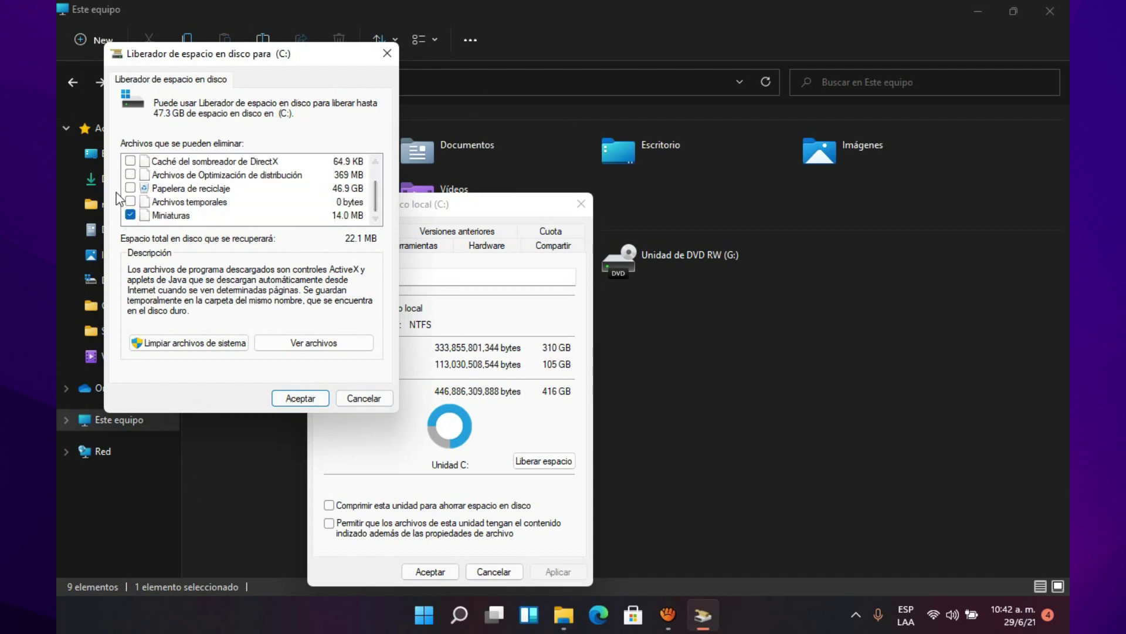
{"action": "left_click", "coordinate": [130, 188]}
{"action": "left_click_drag", "start_coordinate": [372, 198], "coordinate": [372, 181]}
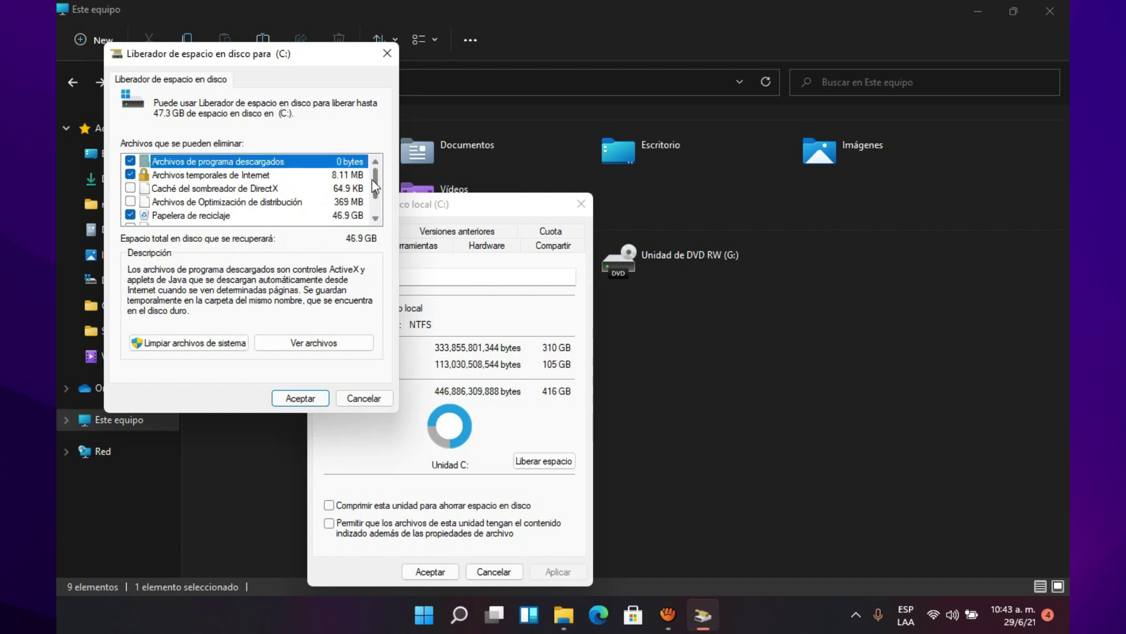
{"action": "left_click", "coordinate": [130, 188]}
{"action": "left_click", "coordinate": [131, 202]}
{"action": "left_click", "coordinate": [133, 189]}
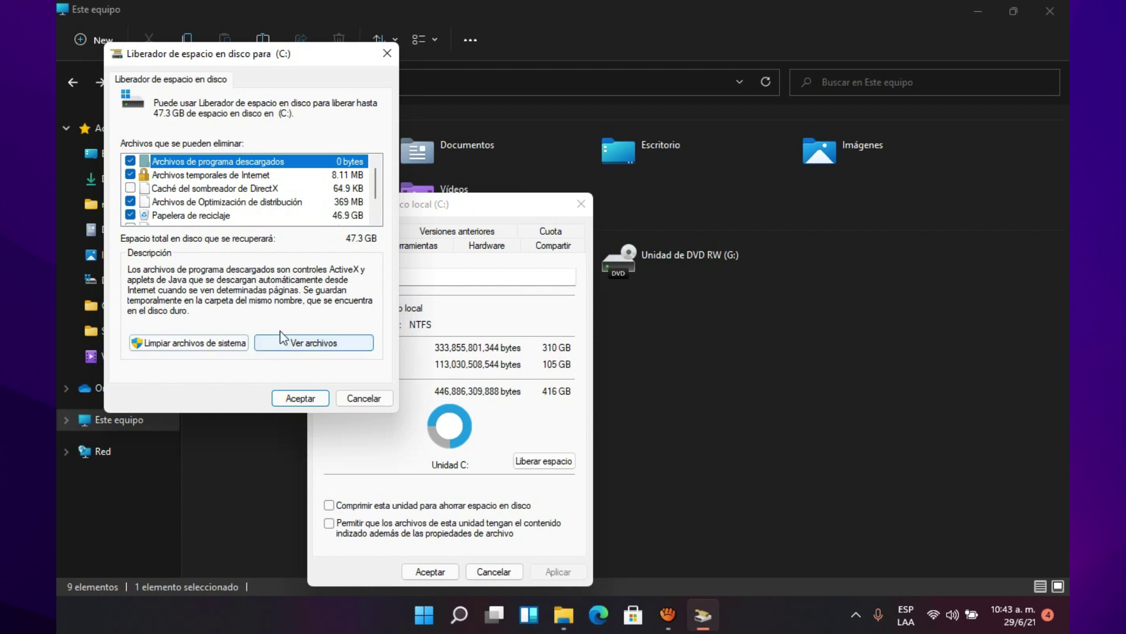
- Start the system files cleanup scan for C:, arrange its dialogs apart and minimize the File Explorer window
{"action": "left_click", "coordinate": [189, 344]}
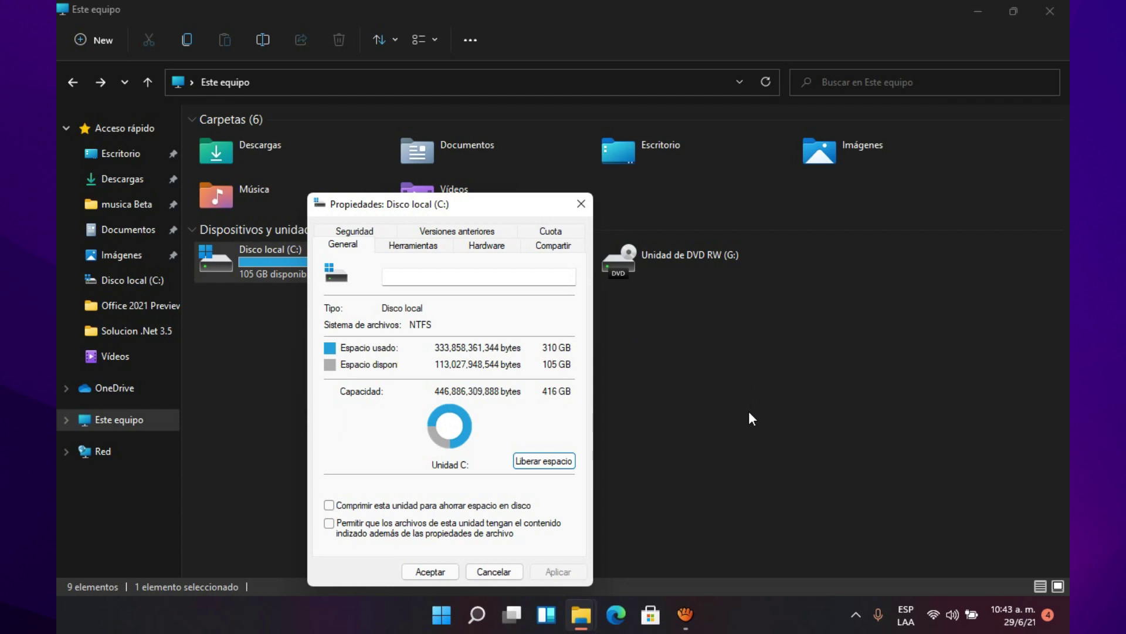
{"action": "left_click_drag", "start_coordinate": [472, 200], "coordinate": [782, 160]}
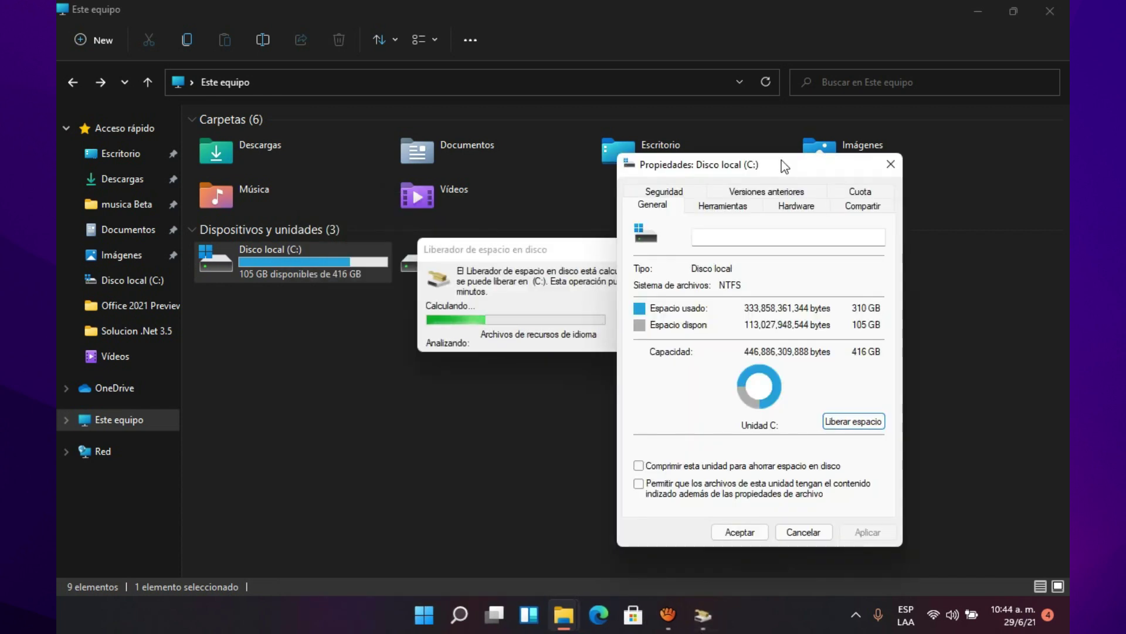
{"action": "left_click_drag", "start_coordinate": [550, 244], "coordinate": [471, 288]}
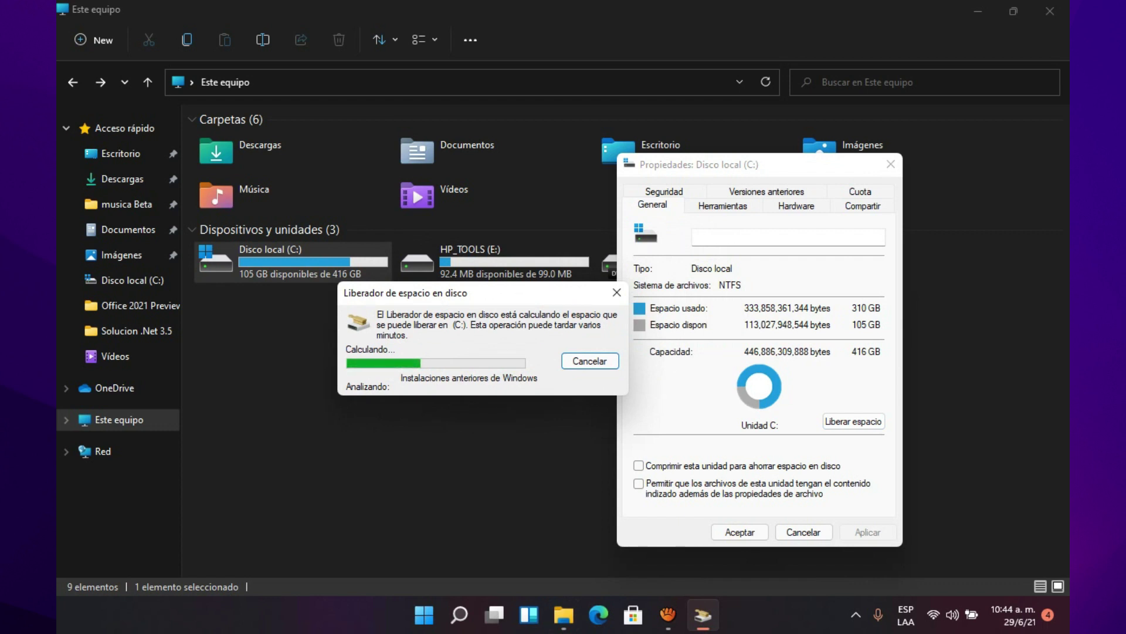
{"action": "left_click_drag", "start_coordinate": [471, 288], "coordinate": [419, 285]}
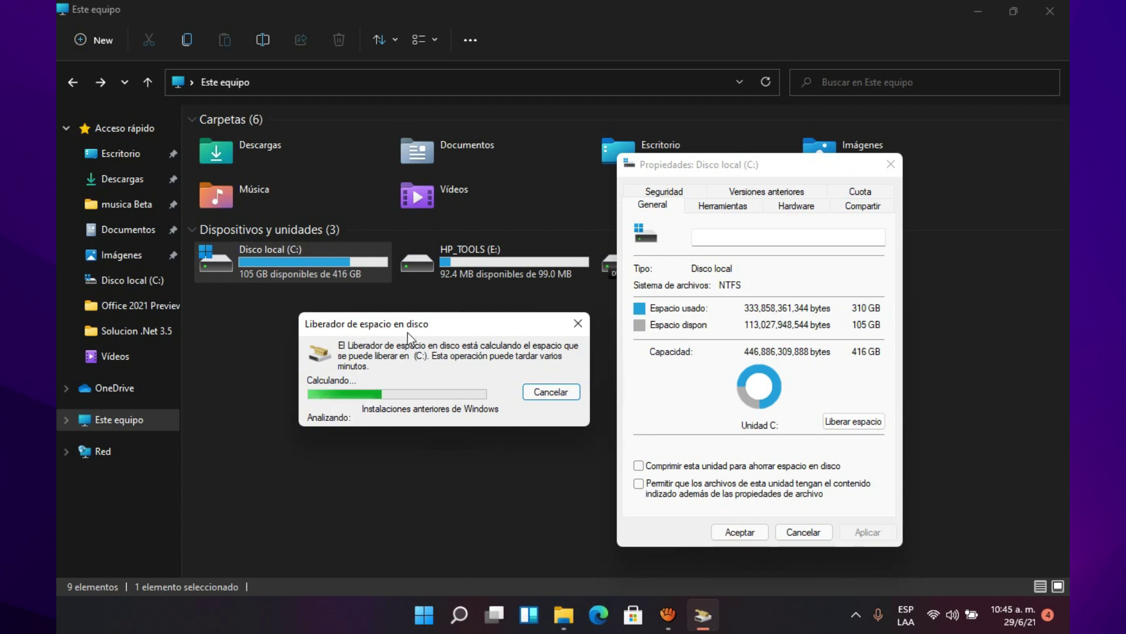
{"action": "left_click_drag", "start_coordinate": [516, 325], "coordinate": [518, 335]}
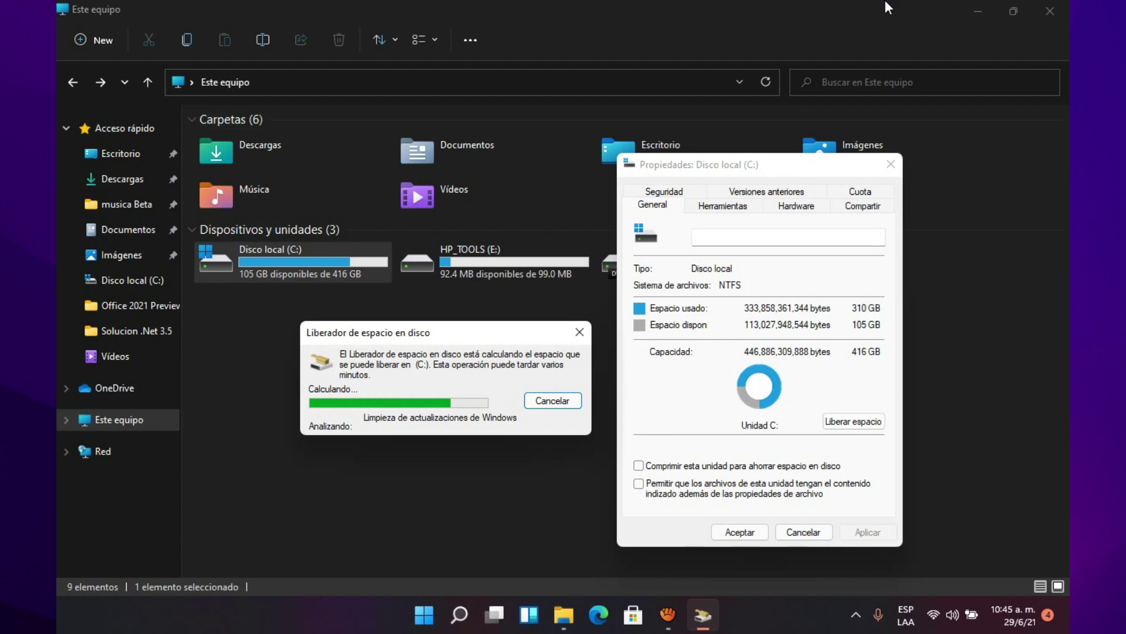
{"action": "left_click", "coordinate": [972, 15]}
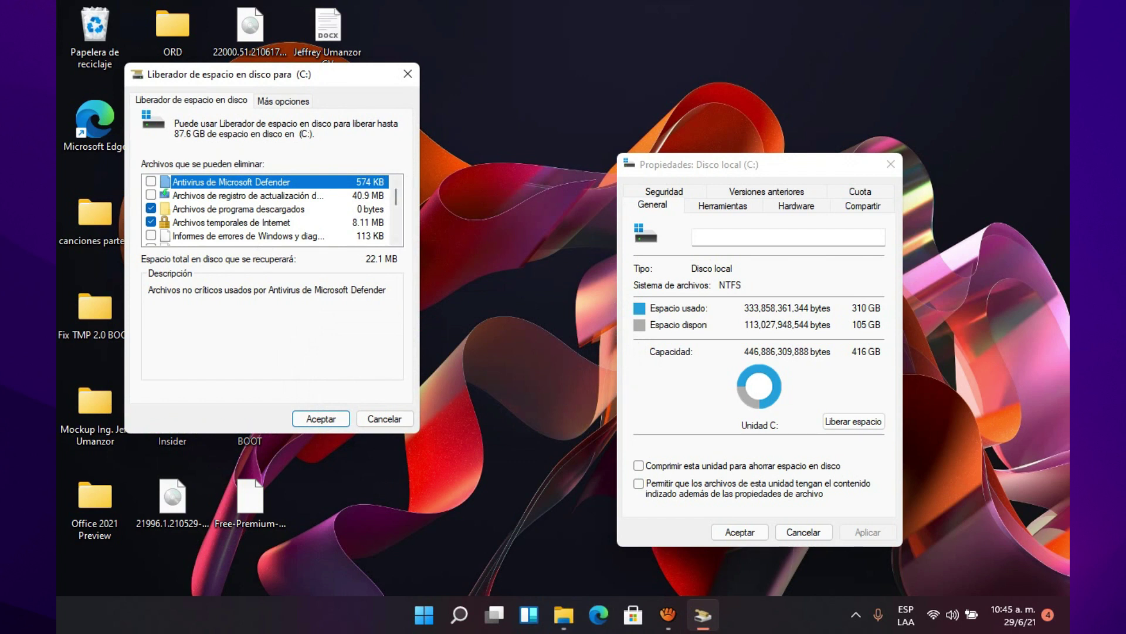
- Mark the update log files, Instalaciones anteriores de Windows, Archivos de Optimización de distribución and Papelera de reciclaje for deletion; unmark the device driver packages
{"action": "left_click", "coordinate": [150, 195]}
{"action": "scroll", "coordinate": [270, 209], "scroll_direction": "down", "scroll_amount": 5}
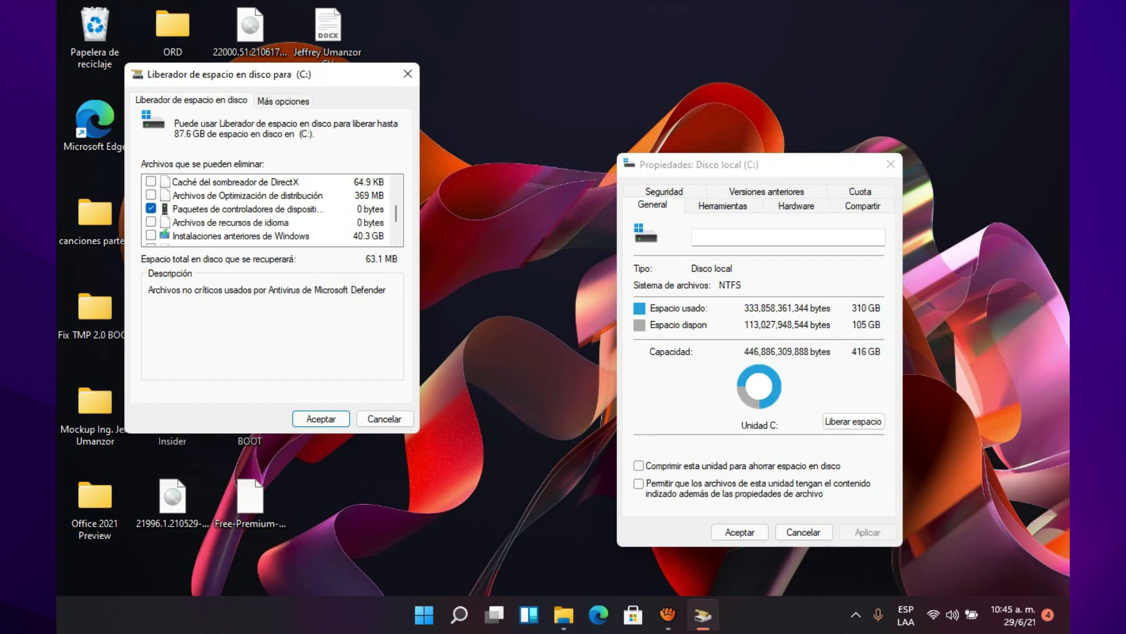
{"action": "left_click", "coordinate": [151, 235]}
{"action": "left_click", "coordinate": [150, 208]}
{"action": "left_click", "coordinate": [150, 194]}
{"action": "scroll", "coordinate": [270, 208], "scroll_direction": "down", "scroll_amount": 1}
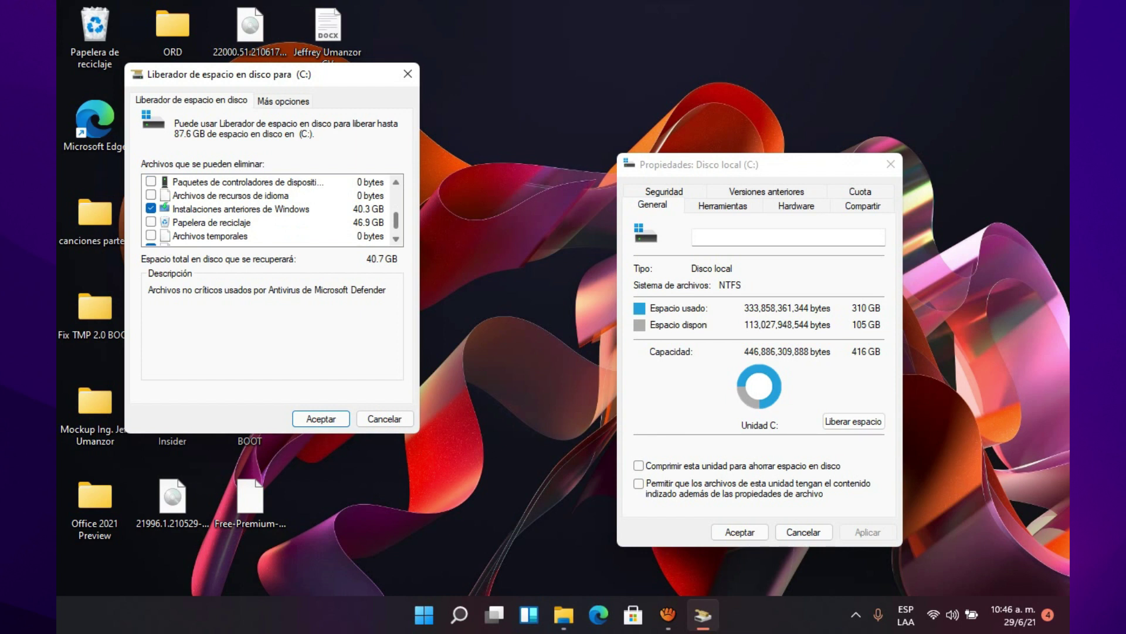
{"action": "left_click", "coordinate": [151, 222]}
{"action": "scroll", "coordinate": [270, 209], "scroll_direction": "down", "scroll_amount": 1}
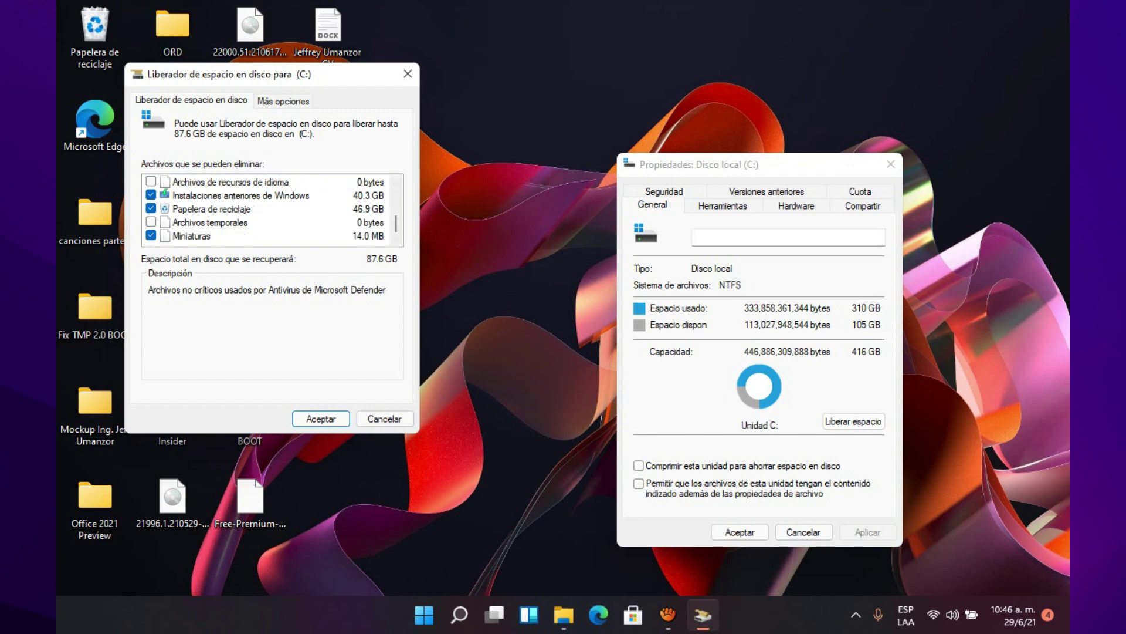
- Close the File Explorer window and run the cleanup, confirming permanent deletion of the files and the previous Windows installations
{"action": "mouse_move", "coordinate": [564, 615]}
{"action": "left_click", "coordinate": [509, 511]}
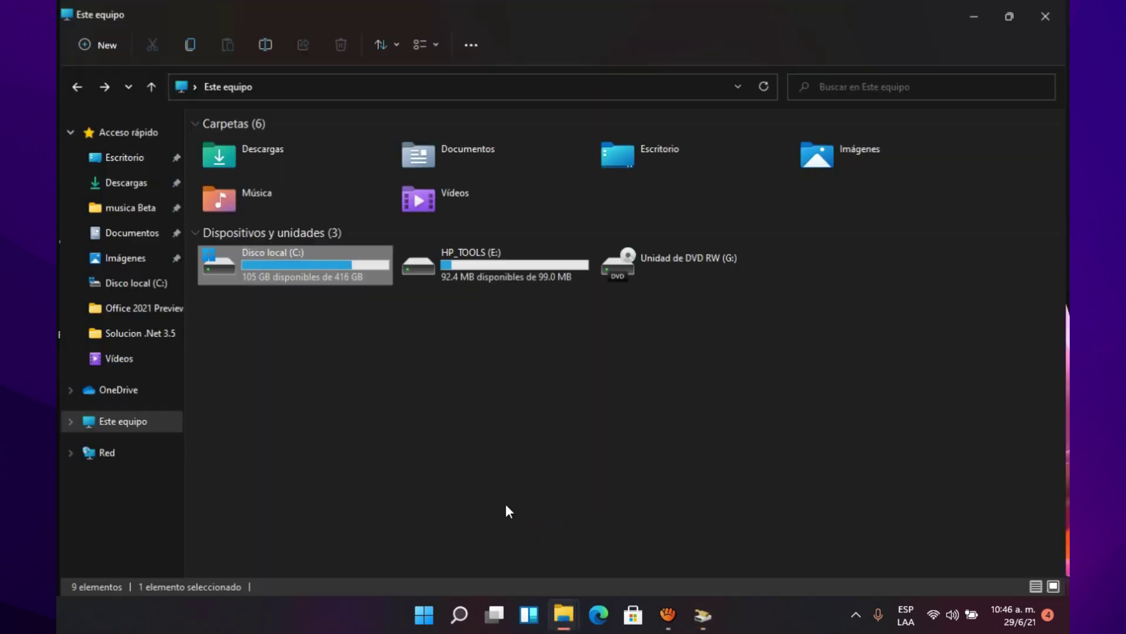
{"action": "left_click", "coordinate": [1050, 10]}
{"action": "left_click", "coordinate": [321, 418]}
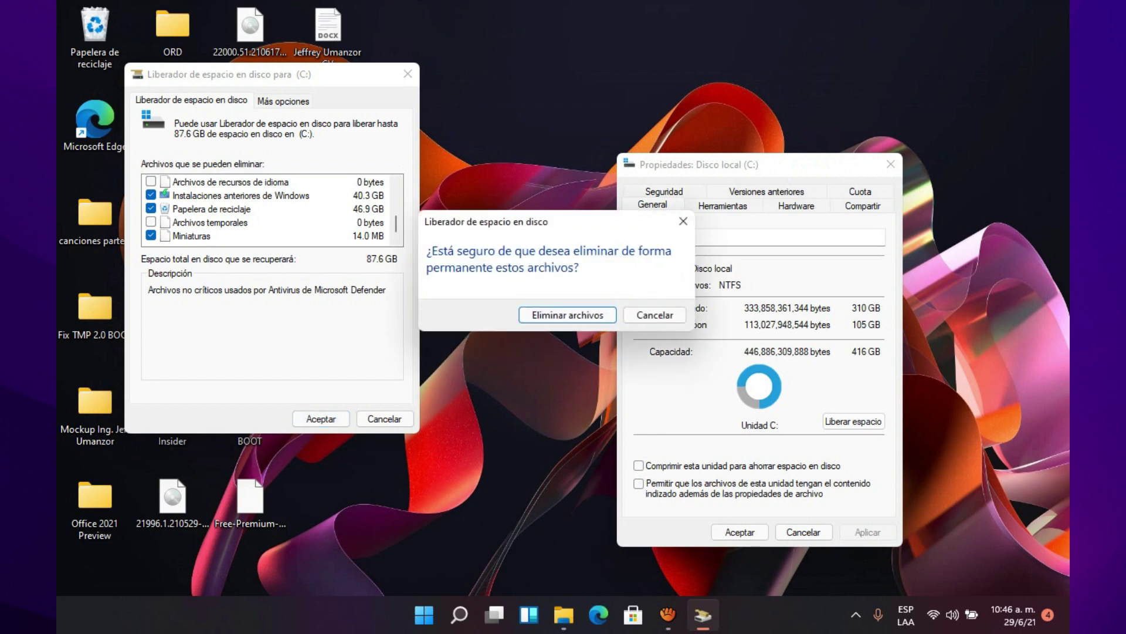
{"action": "left_click", "coordinate": [564, 315]}
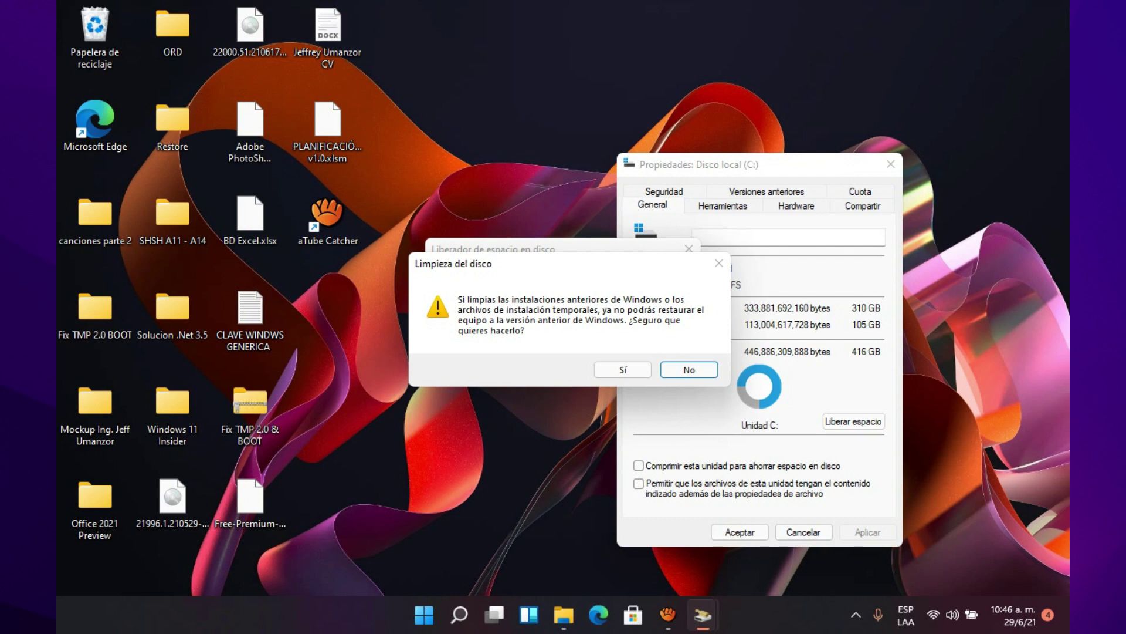
{"action": "left_click", "coordinate": [624, 369]}
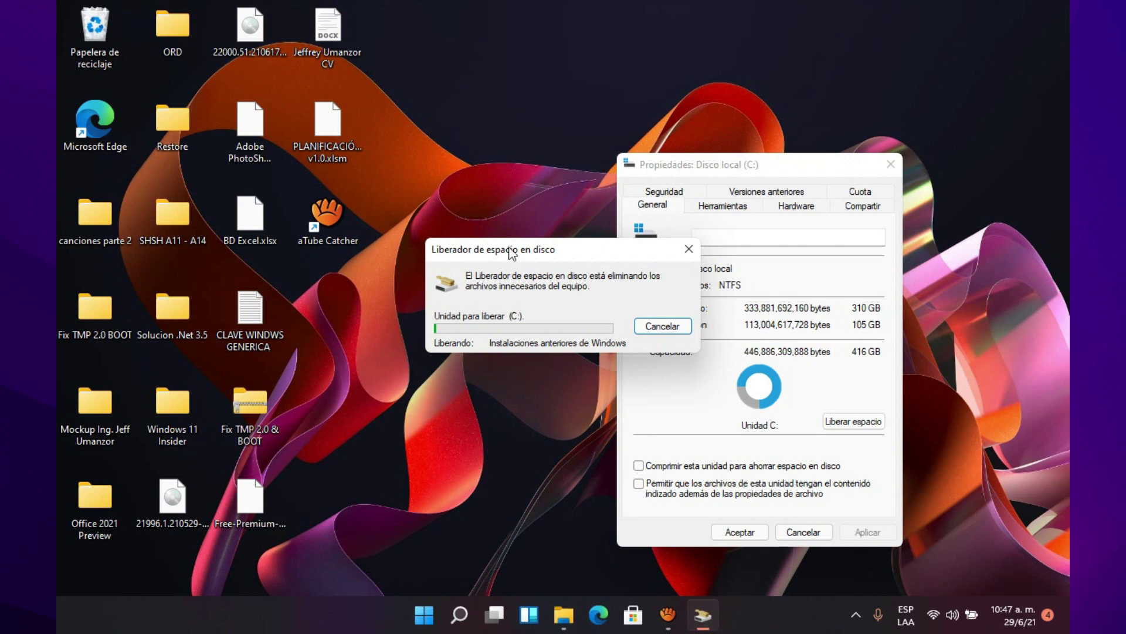
{"action": "left_click_drag", "start_coordinate": [283, 468], "coordinate": [587, 185]}
{"action": "left_click", "coordinate": [329, 447]}
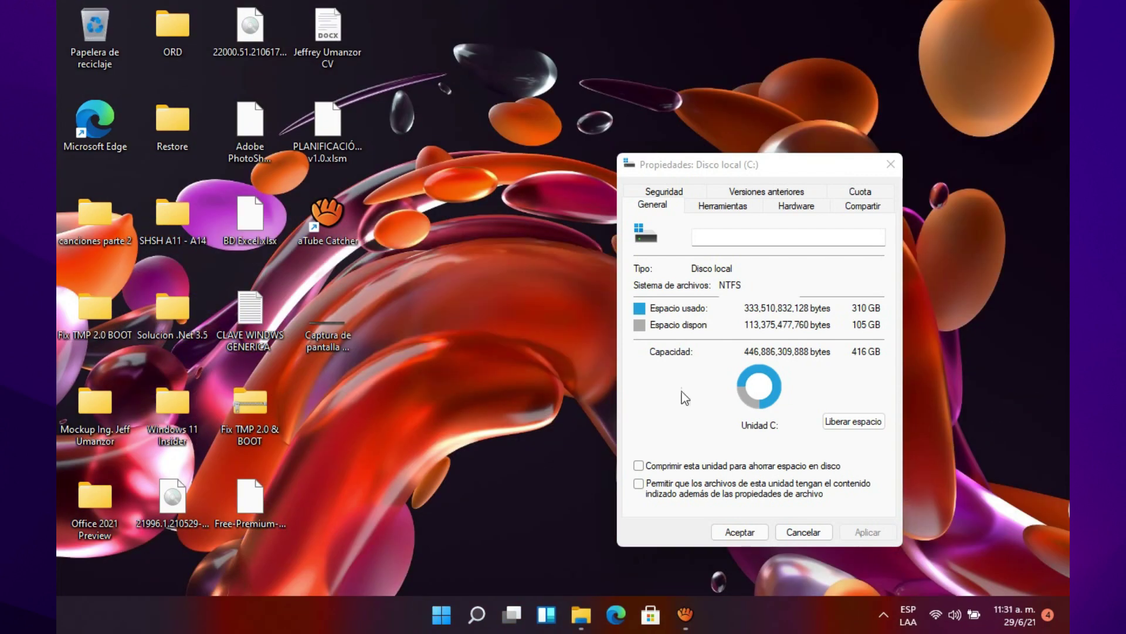
- Bring up File Explorer, show Este equipo and check the free space on Disco local (C:)
{"action": "mouse_move", "coordinate": [591, 603]}
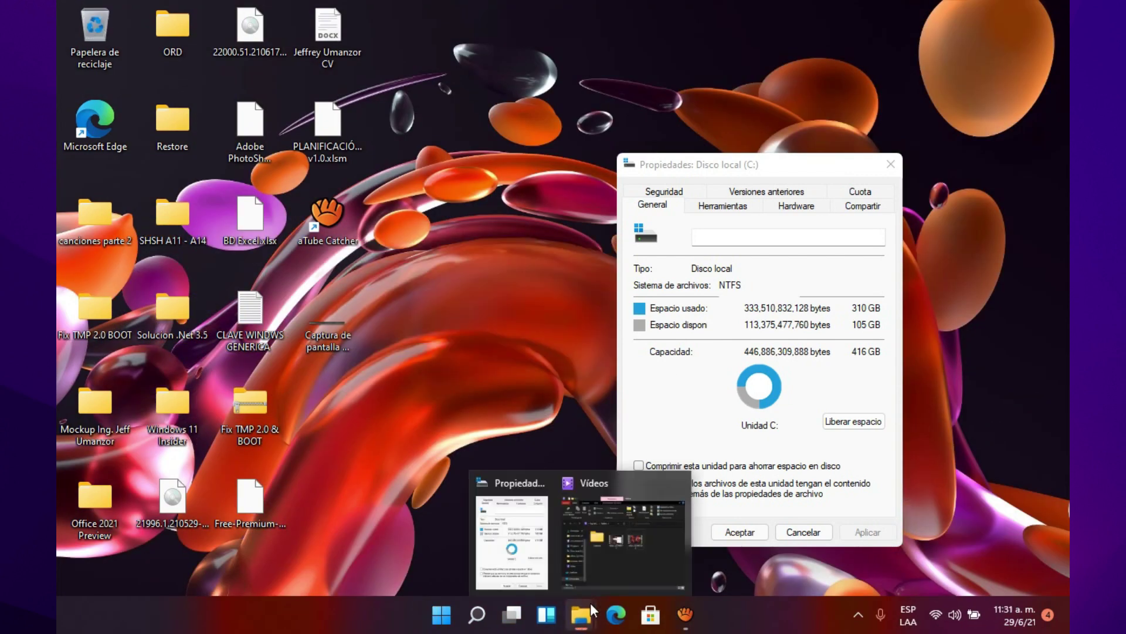
{"action": "left_click", "coordinate": [600, 549]}
{"action": "left_click", "coordinate": [465, 458]}
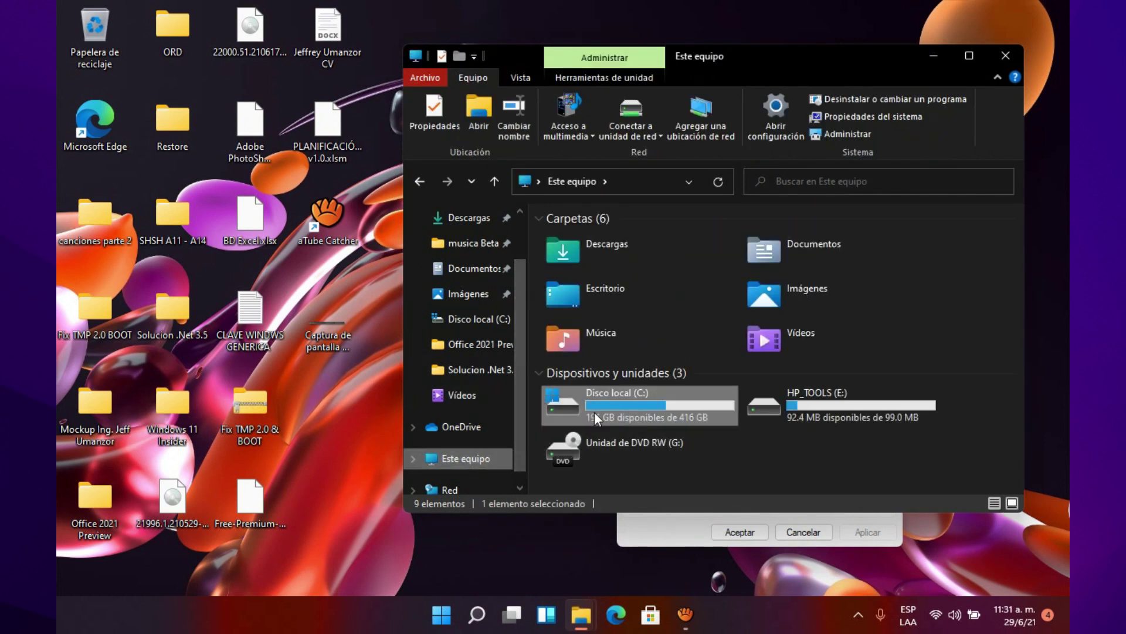
{"action": "mouse_move", "coordinate": [601, 420]}
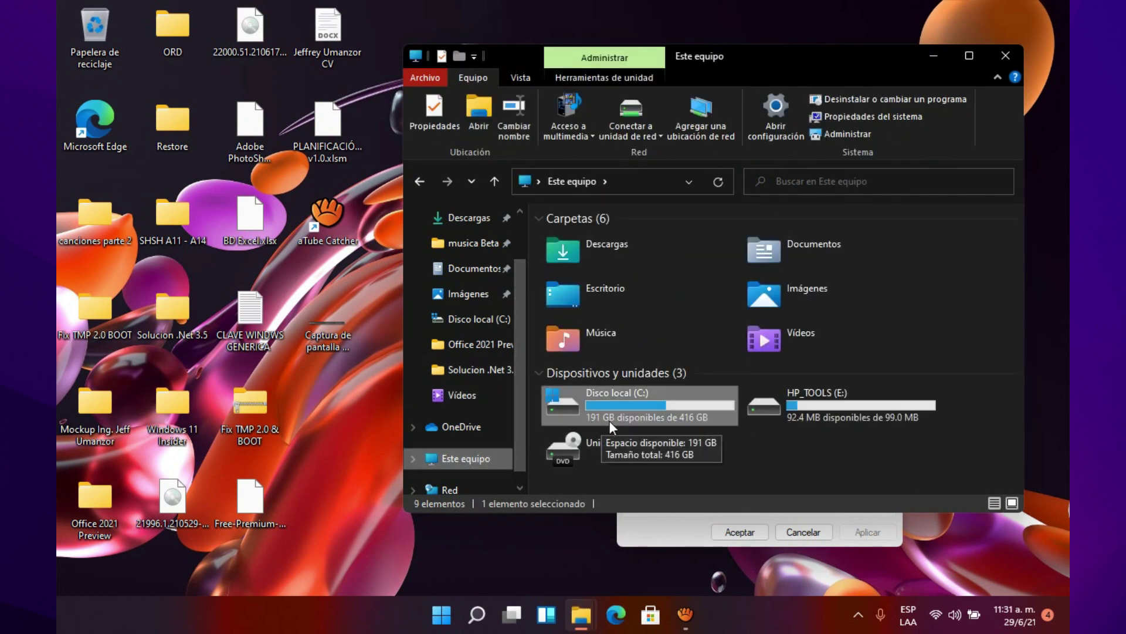
{"action": "left_click_drag", "start_coordinate": [826, 58], "coordinate": [644, 63]}
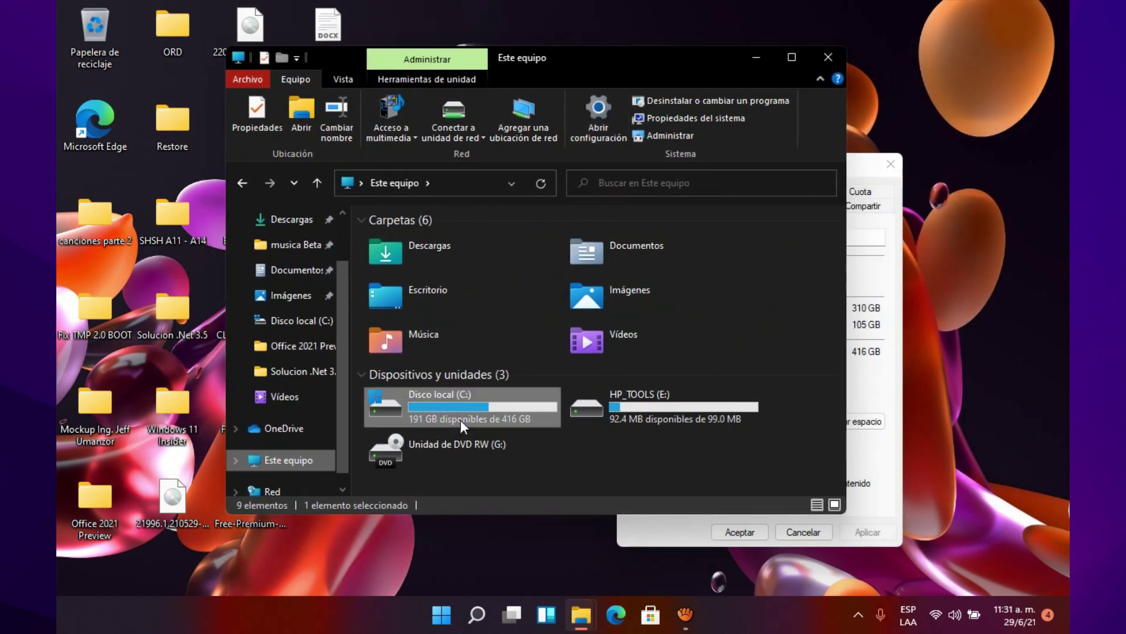
- Open Disco local (C:) in a maximized window with the ribbon collapsed and check its folder list for Windows.old
{"action": "mouse_move", "coordinate": [446, 414]}
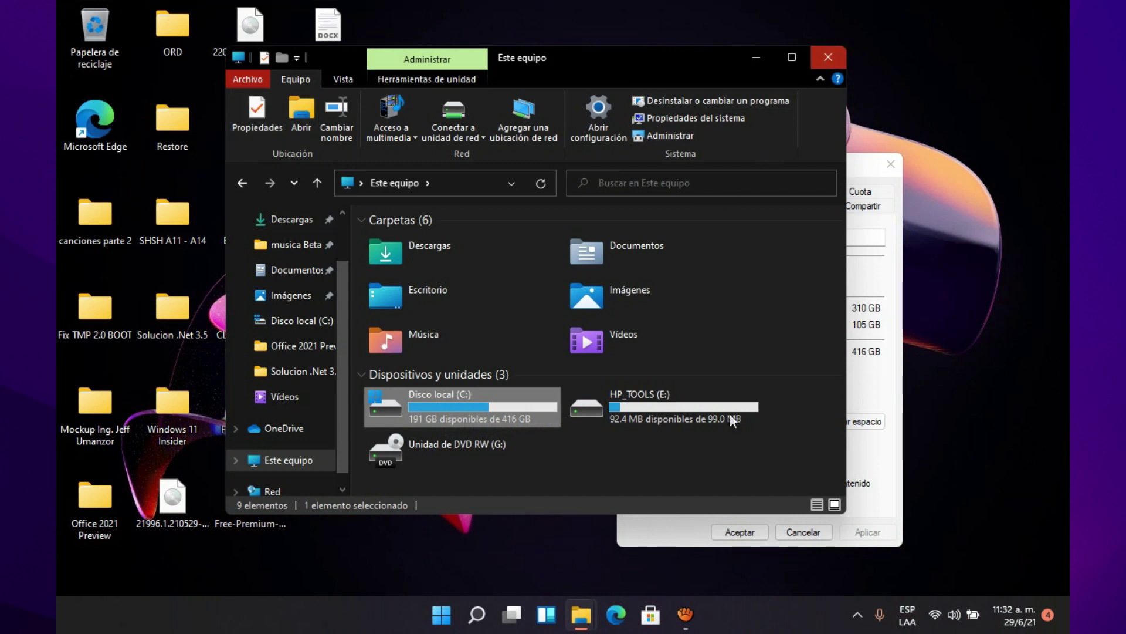
{"action": "mouse_move", "coordinate": [513, 407]}
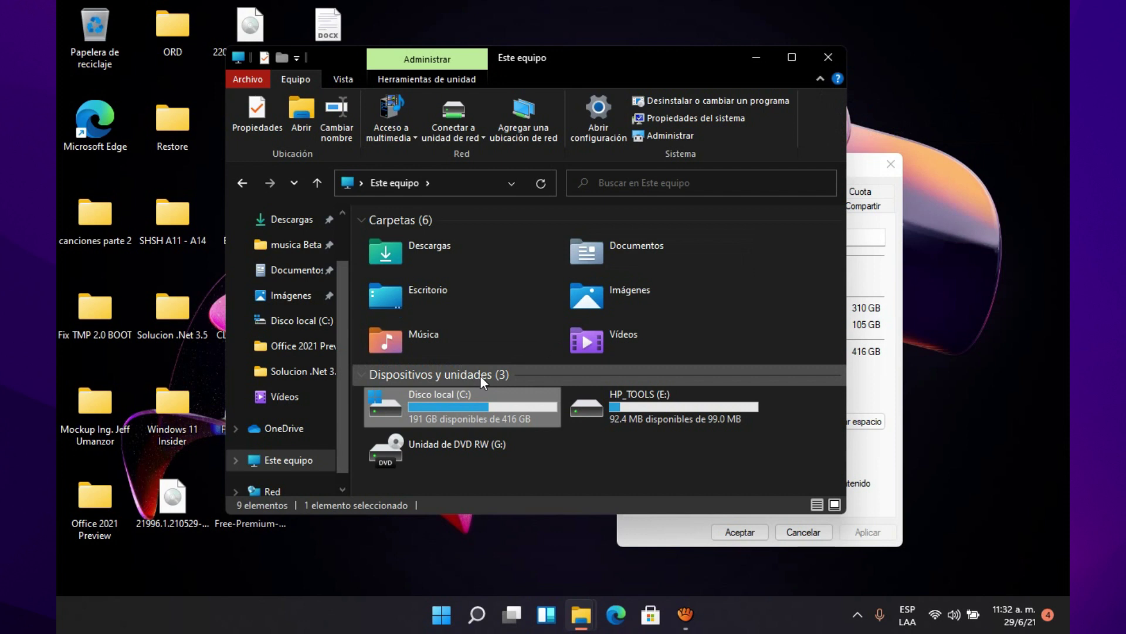
{"action": "double_click", "coordinate": [460, 414]}
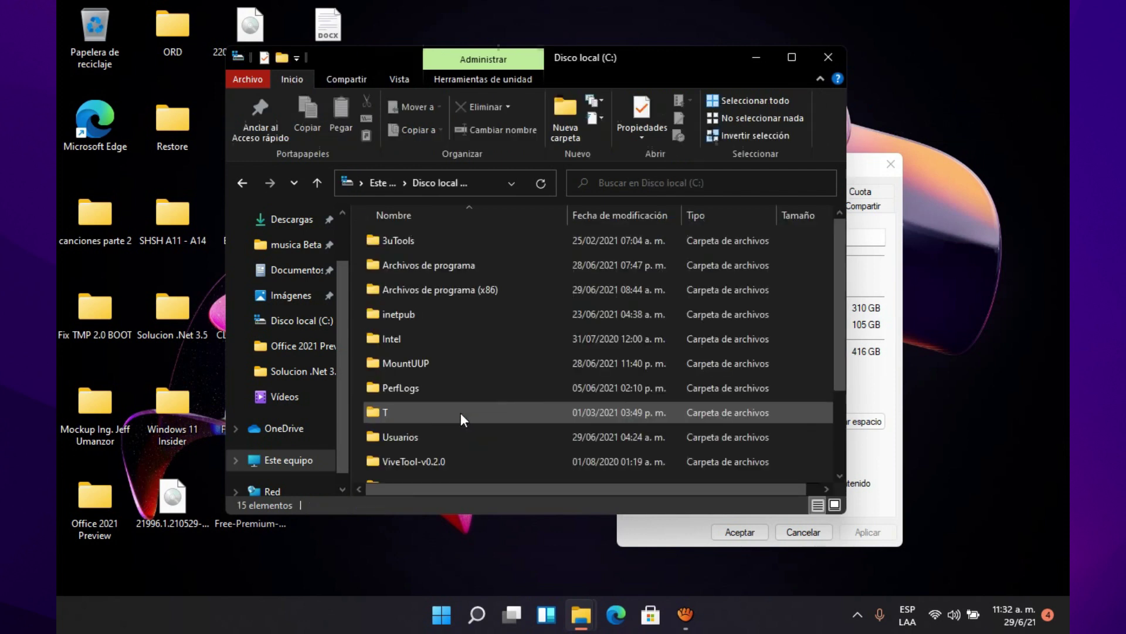
{"action": "left_click", "coordinate": [785, 58]}
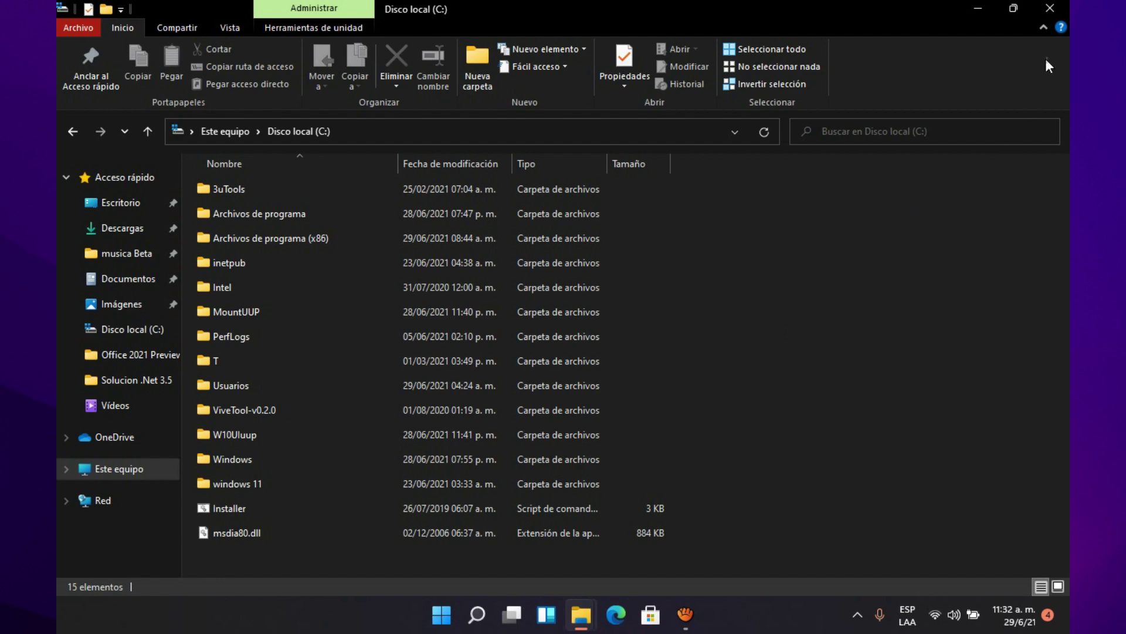
{"action": "left_click", "coordinate": [1043, 27]}
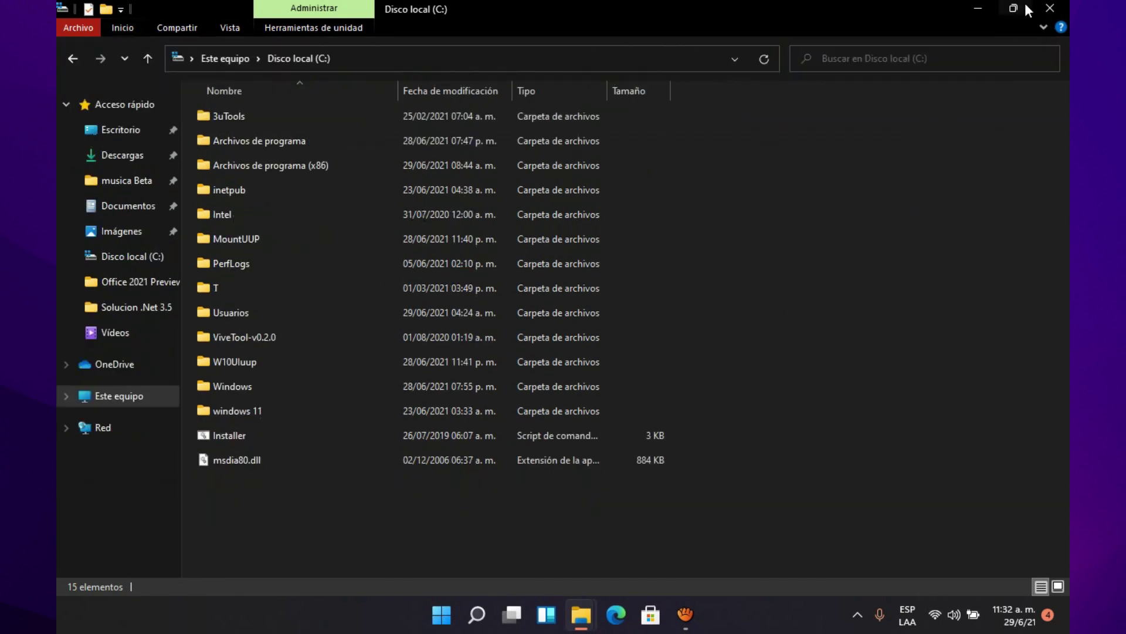
- Close File Explorer and the Disco local (C:) properties dialog, and bring up Start
{"action": "left_click", "coordinate": [1050, 8]}
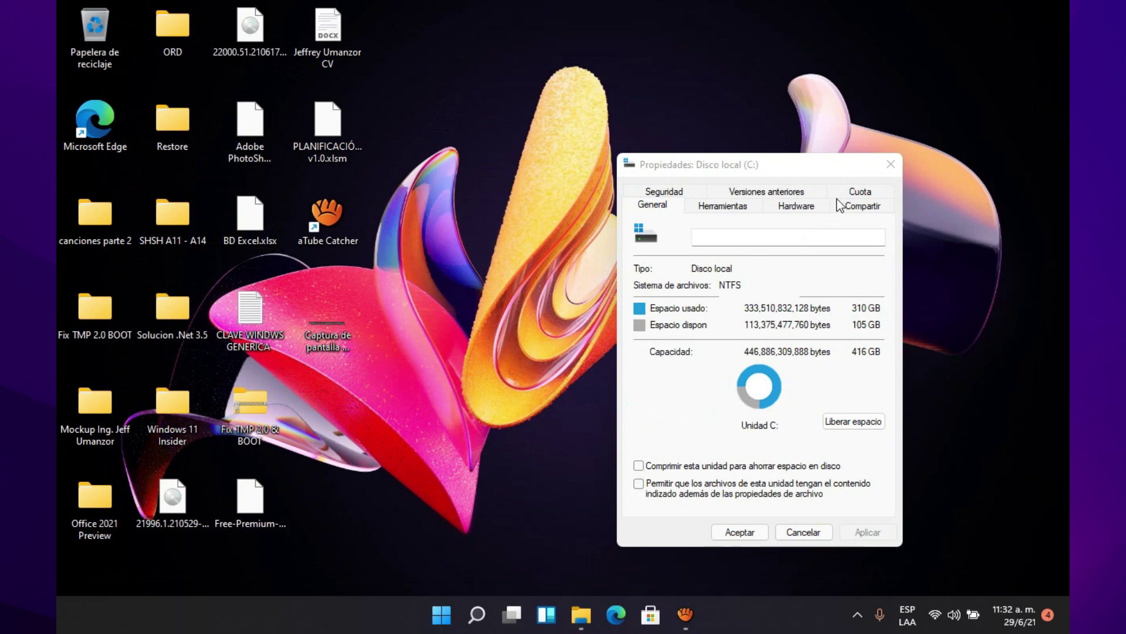
{"action": "left_click", "coordinate": [883, 175]}
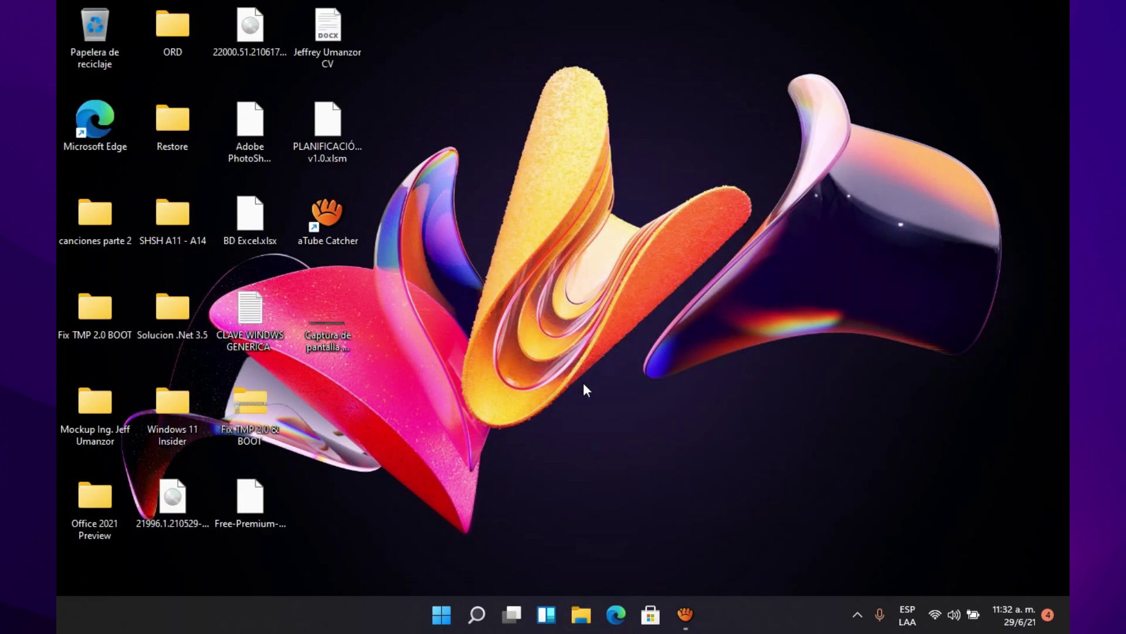
{"action": "key", "text": "super"}
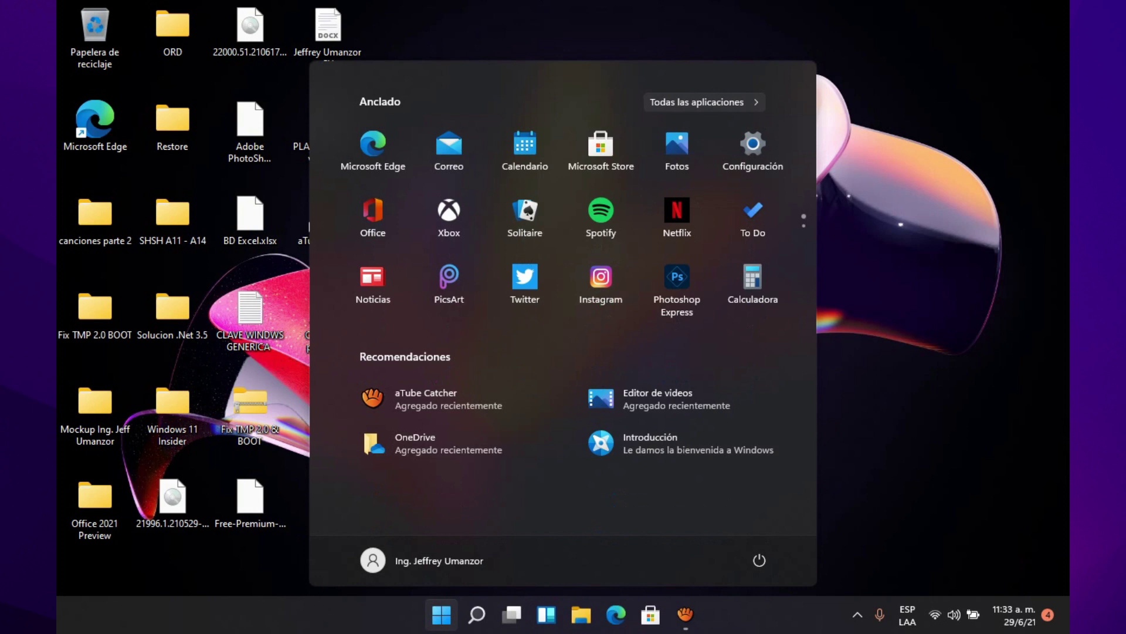